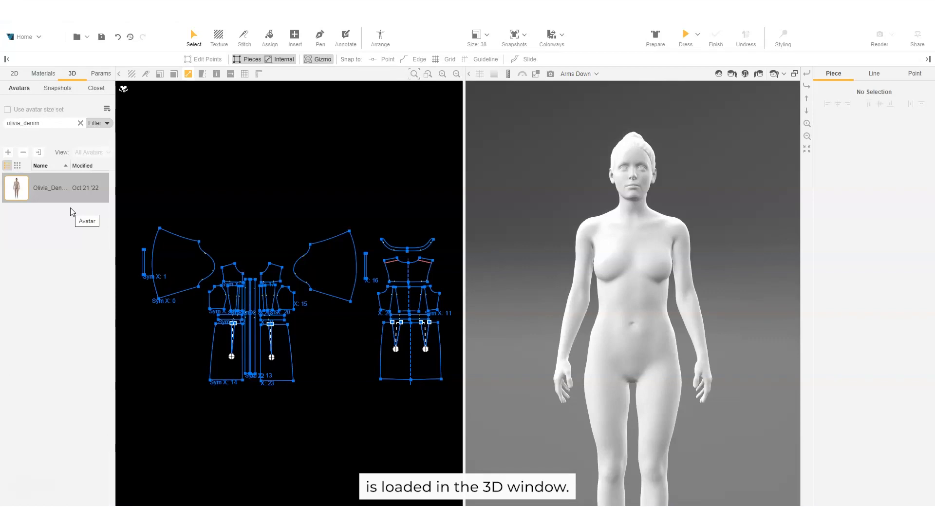
Step: Prepare the dress pieces around the avatar and inspect the overlapping front plackets in 3D
click(657, 33)
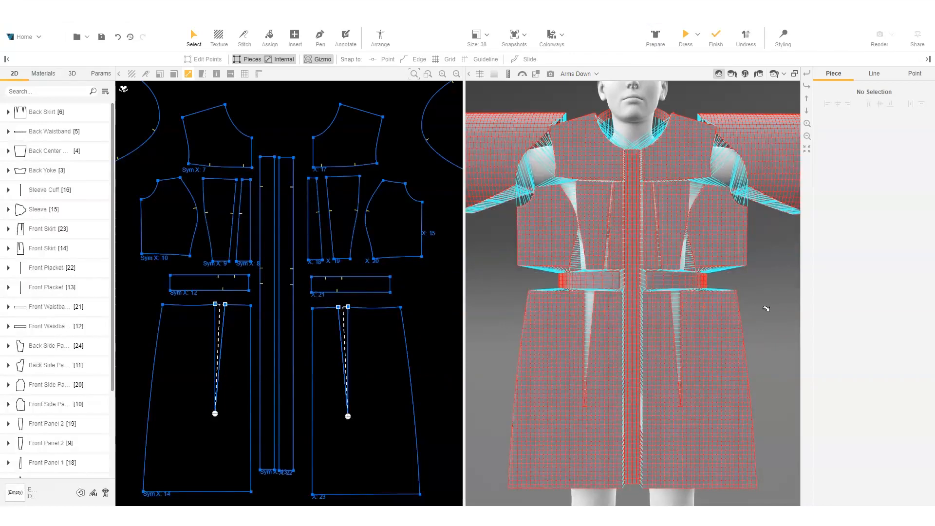
right_drag(770, 288, 562, 376)
scroll(561, 377, up, 5)
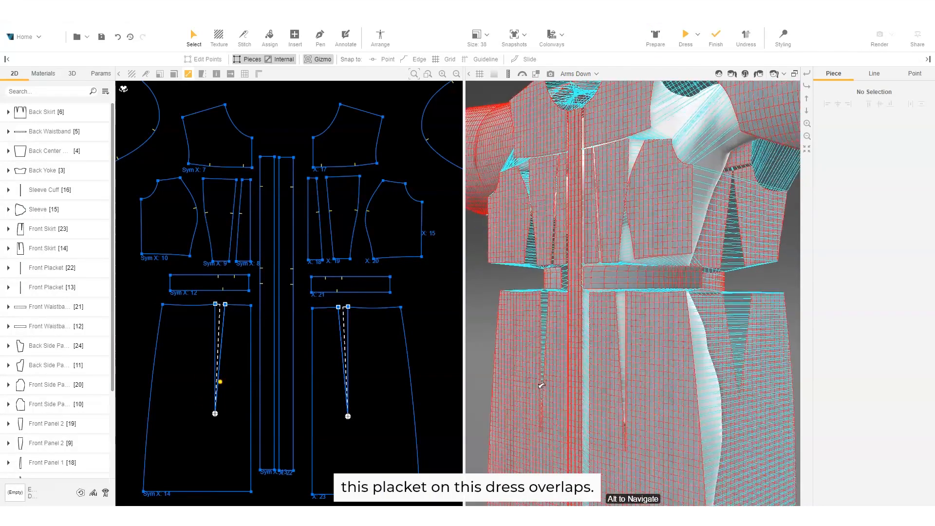
scroll(532, 192, up, 2)
right_drag(531, 191, 640, 336)
scroll(640, 337, up, 1)
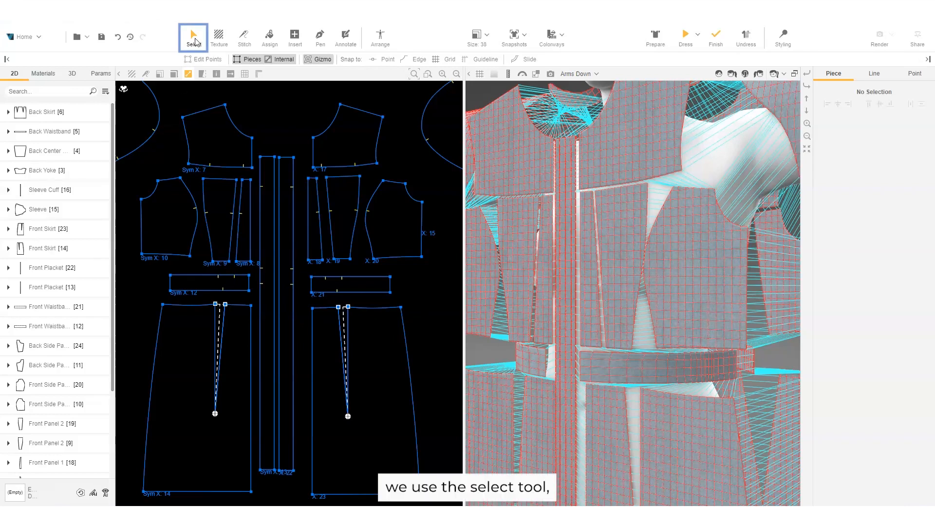
Step: Set the 3D layer of Front Placket [22] to 3, inspect it on the avatar and open Arrange mode
click(272, 250)
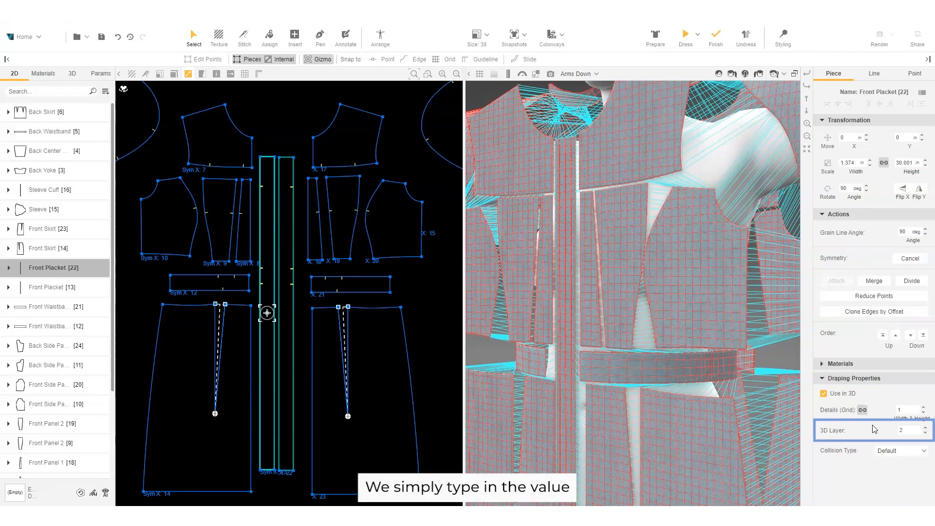
click(906, 430)
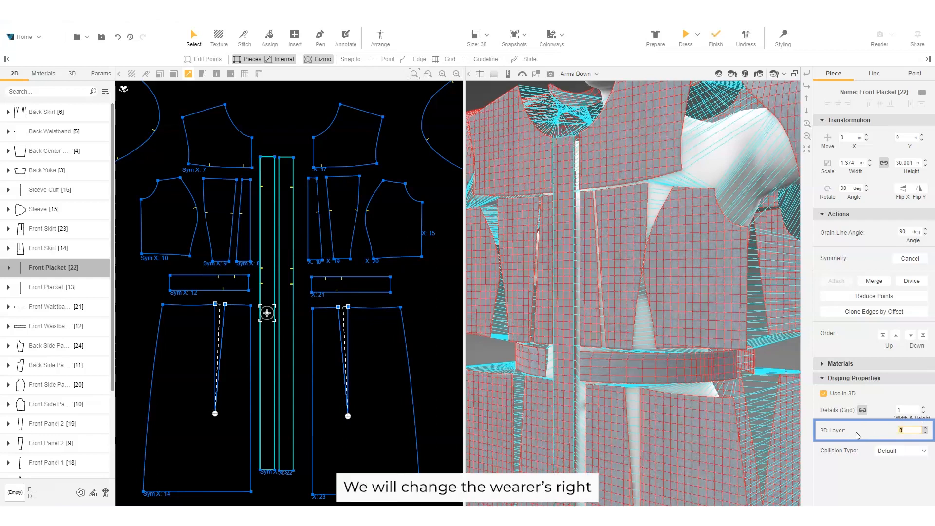
text(3)
key(Return)
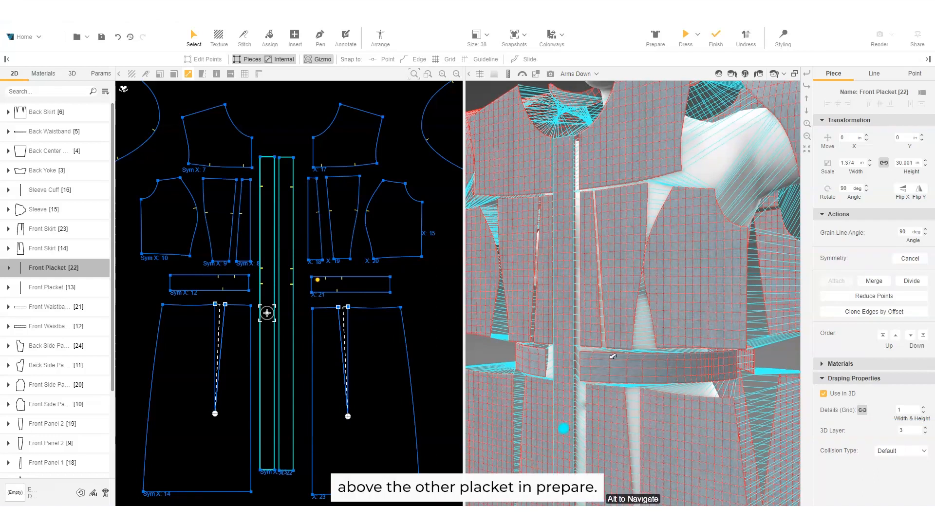
scroll(590, 266, up, 5)
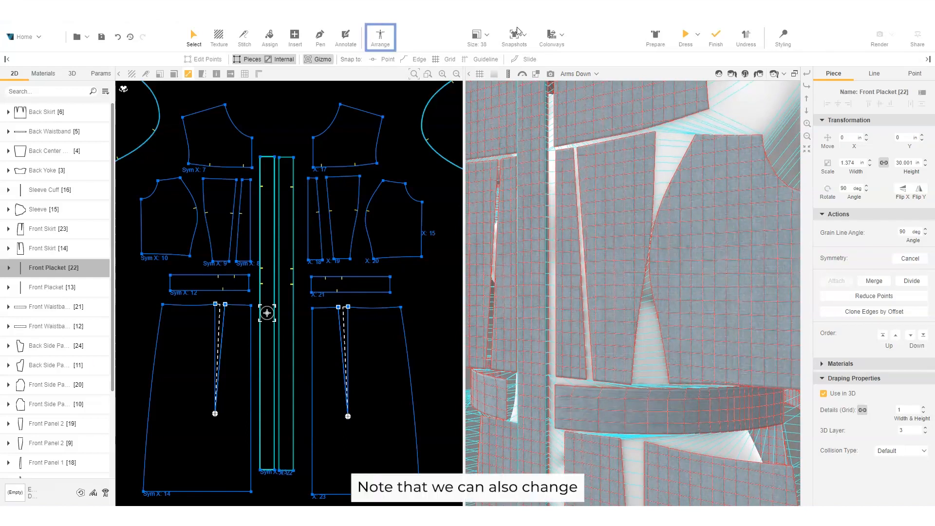
click(382, 37)
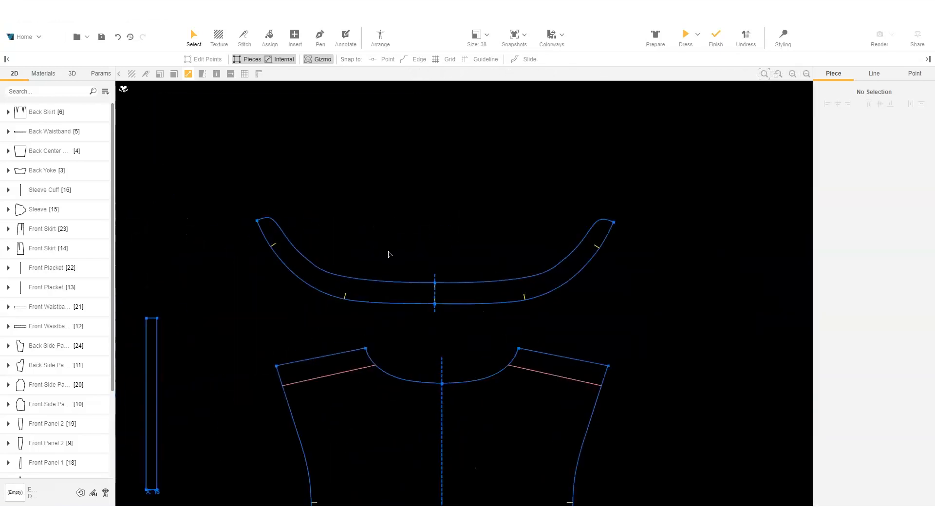
Step: Review the collision type options for the collar piece, and display the grain lines on the pattern pieces
scroll(388, 253, up, 2)
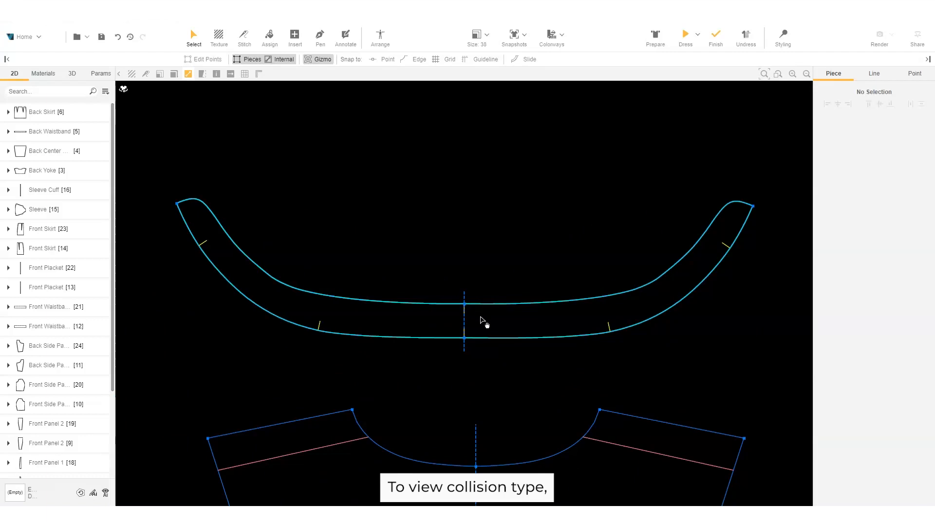
click(483, 321)
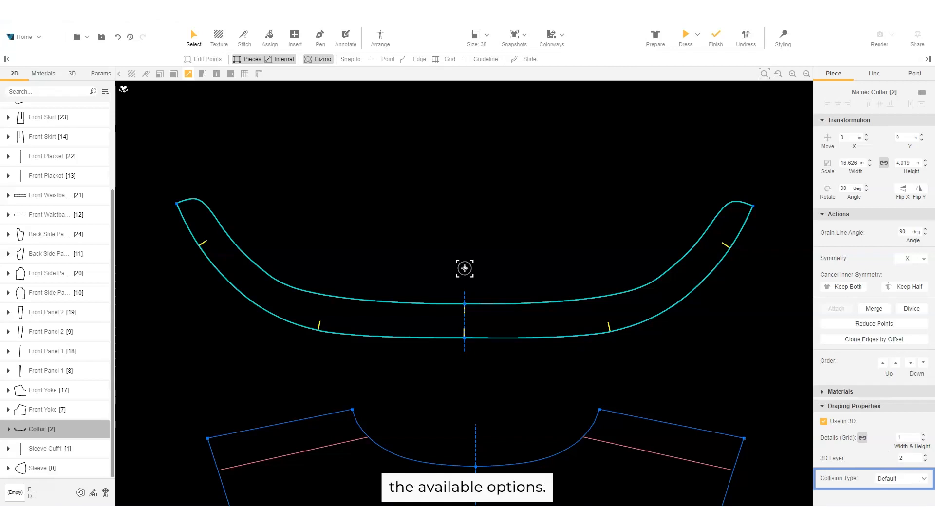
click(924, 479)
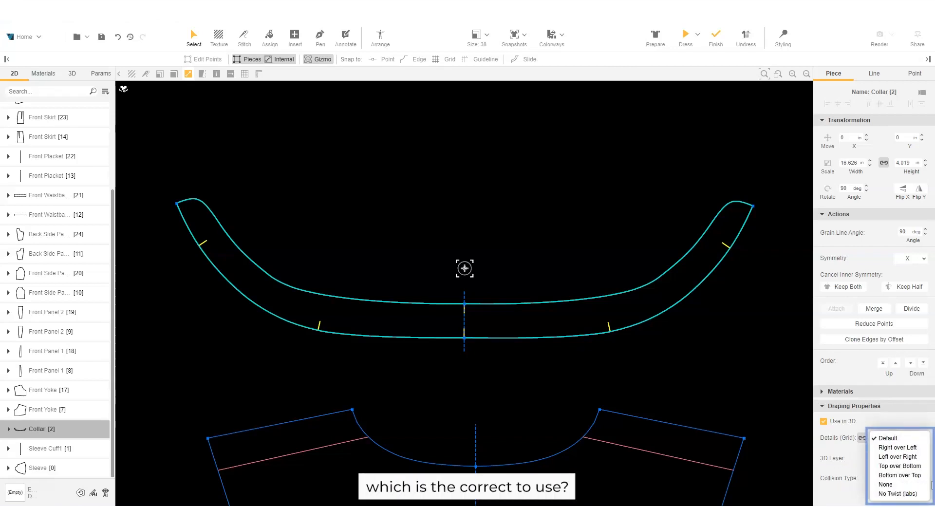
click(932, 486)
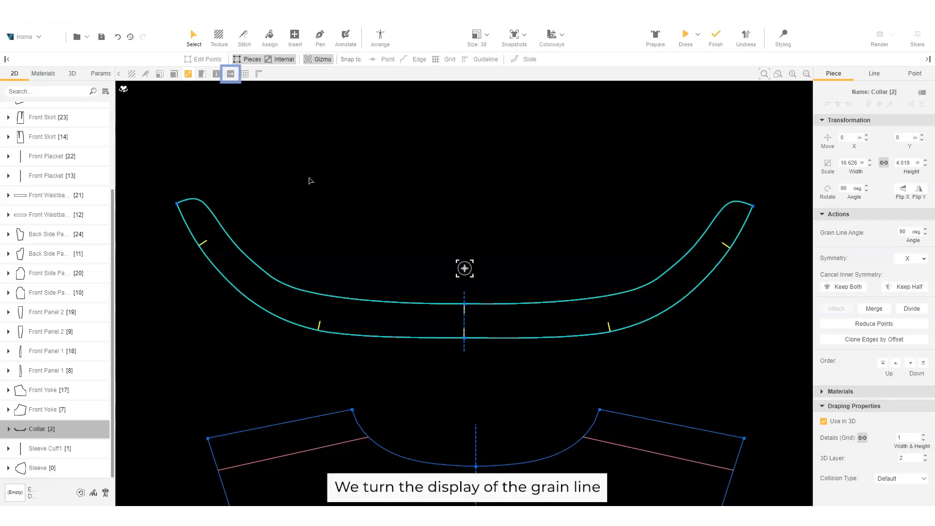
click(230, 74)
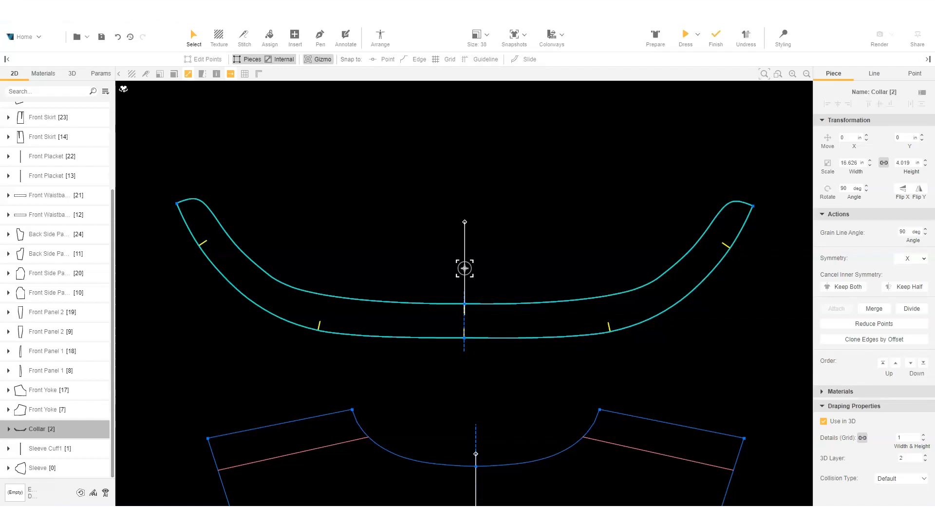
click(409, 379)
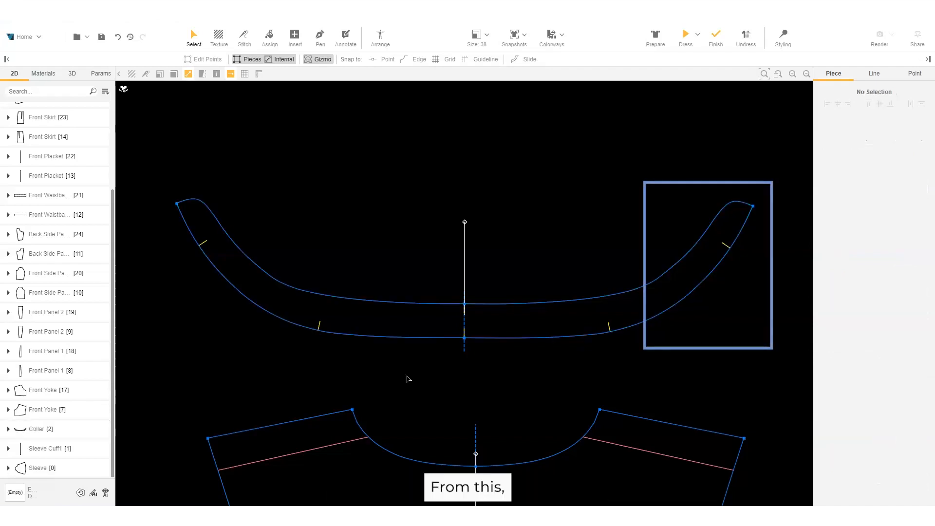
Step: Set the collar's collision type to Bottom over Top
click(417, 335)
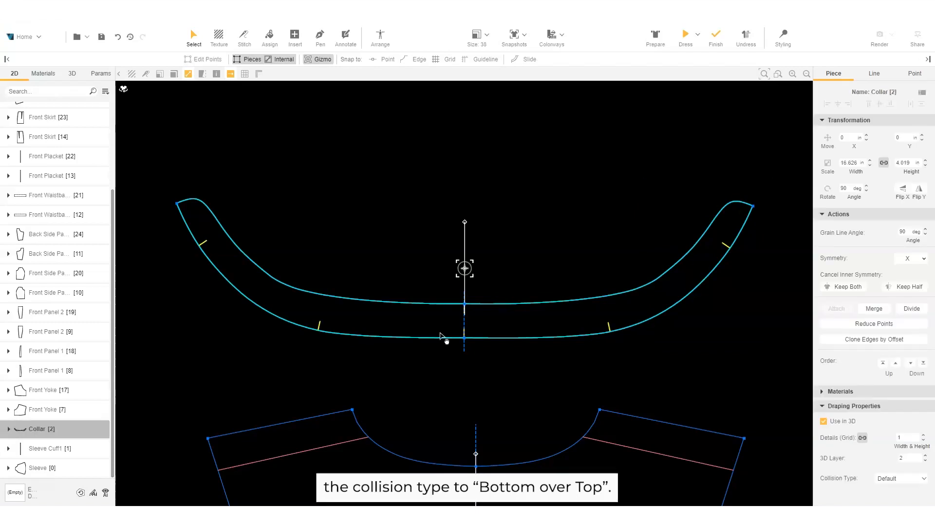
click(912, 479)
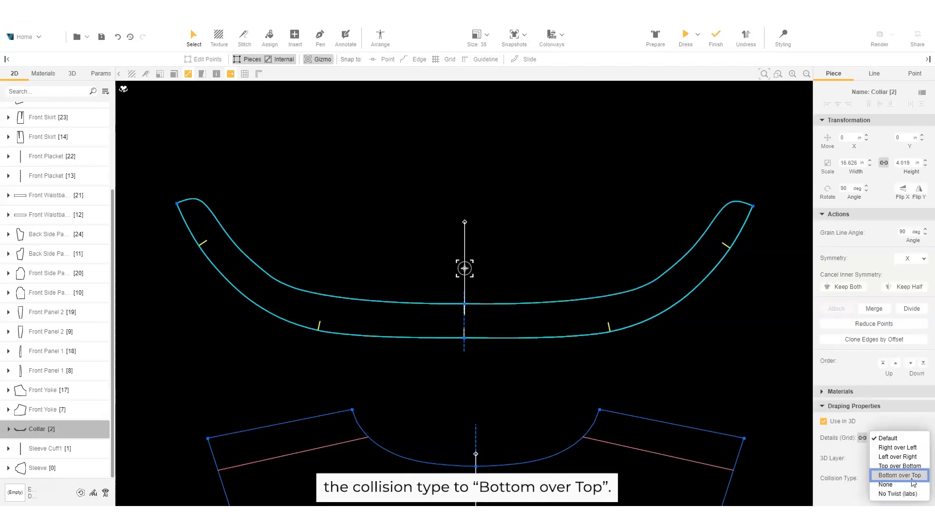
click(912, 478)
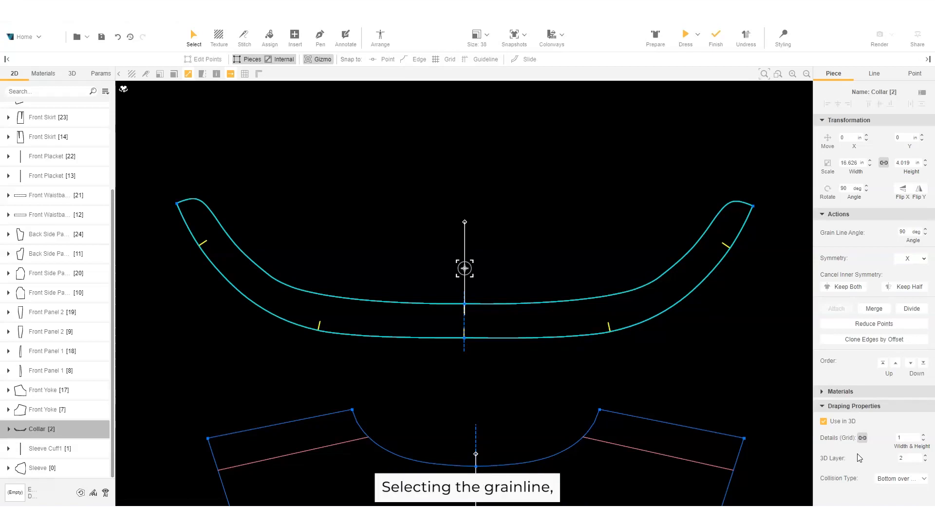
Step: Rotate the collar's grain line to 180 degrees and set the collar's collision type to Right over Left
click(466, 290)
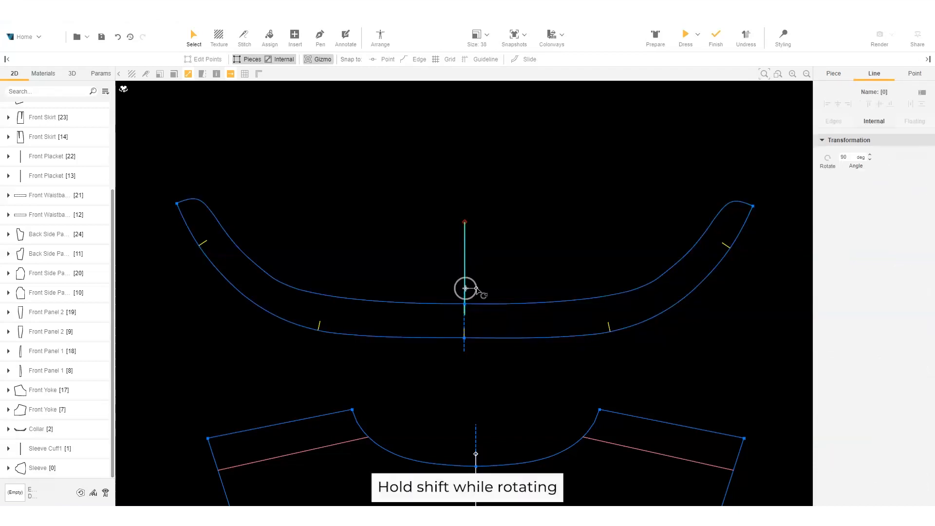
shift+drag(477, 289, 471, 308)
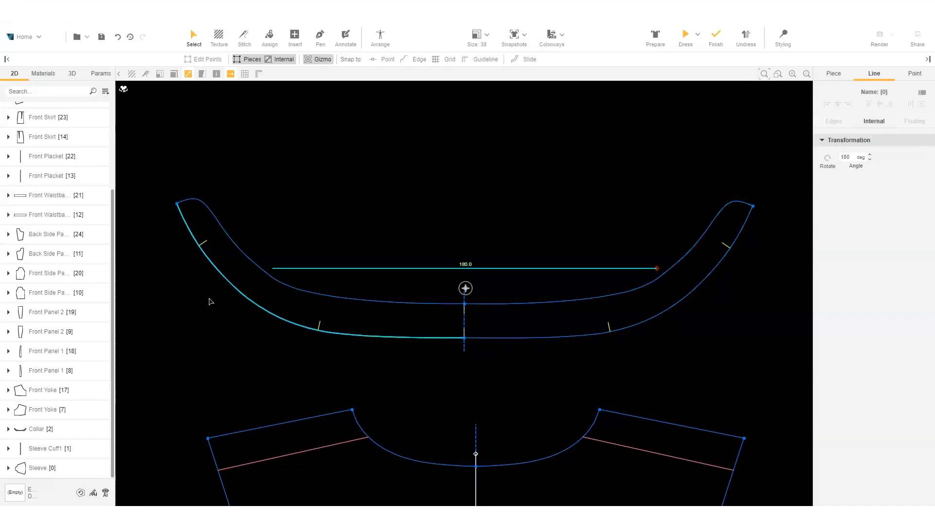
click(535, 328)
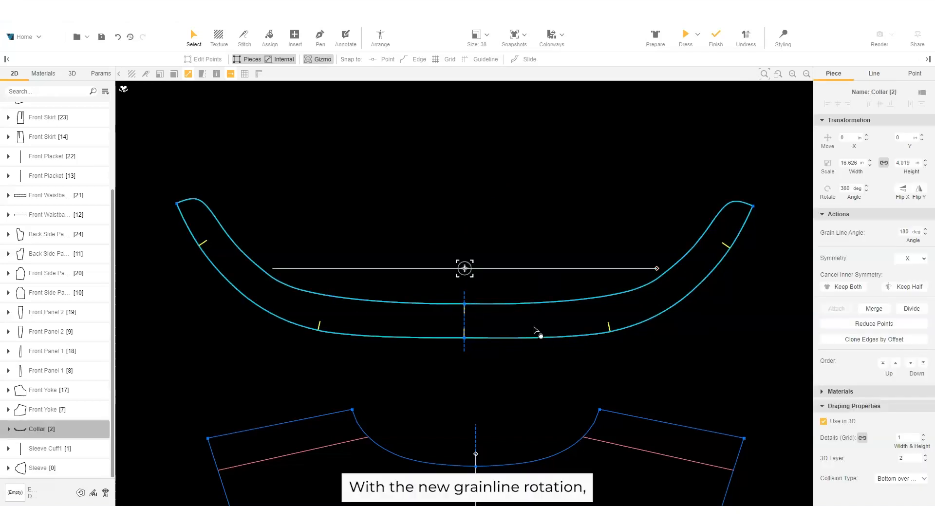
click(900, 478)
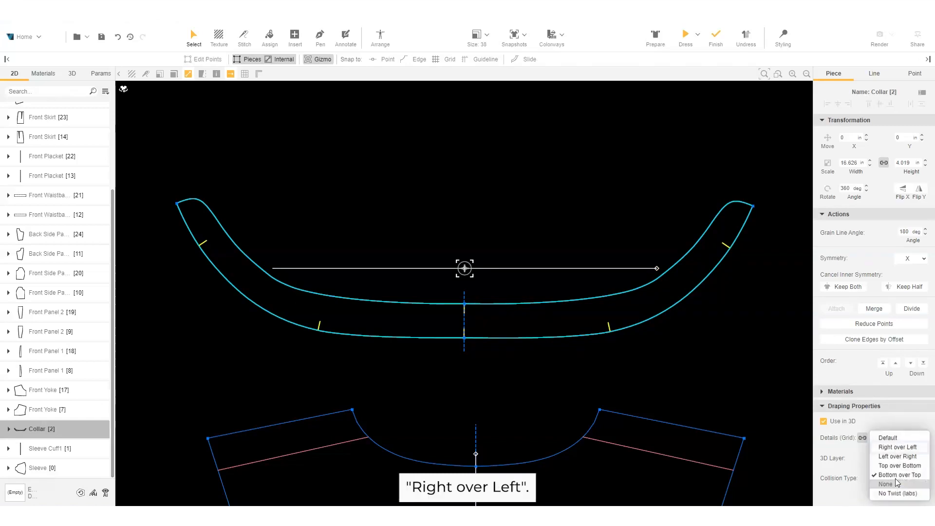
click(902, 448)
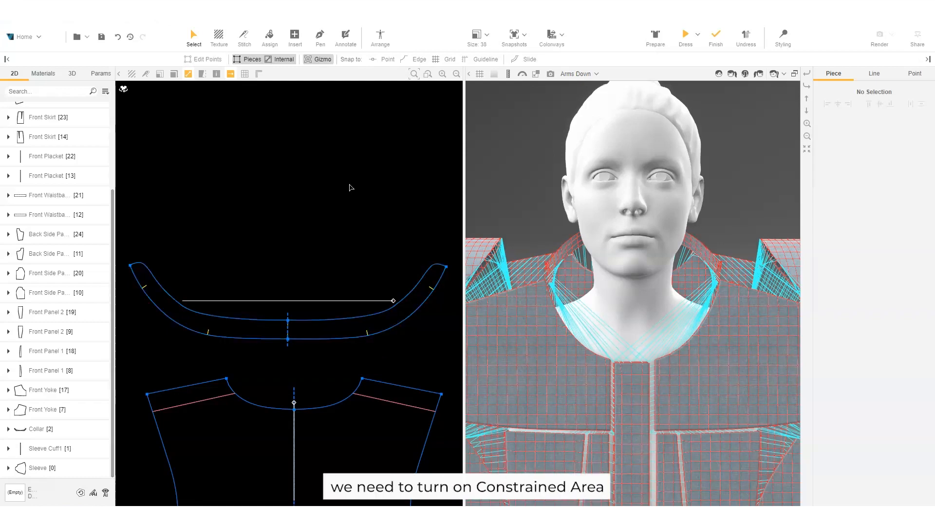
Step: In Arrange mode, turn on Constrained Area for the collar's Back: Neck cluster, and save the file
click(380, 36)
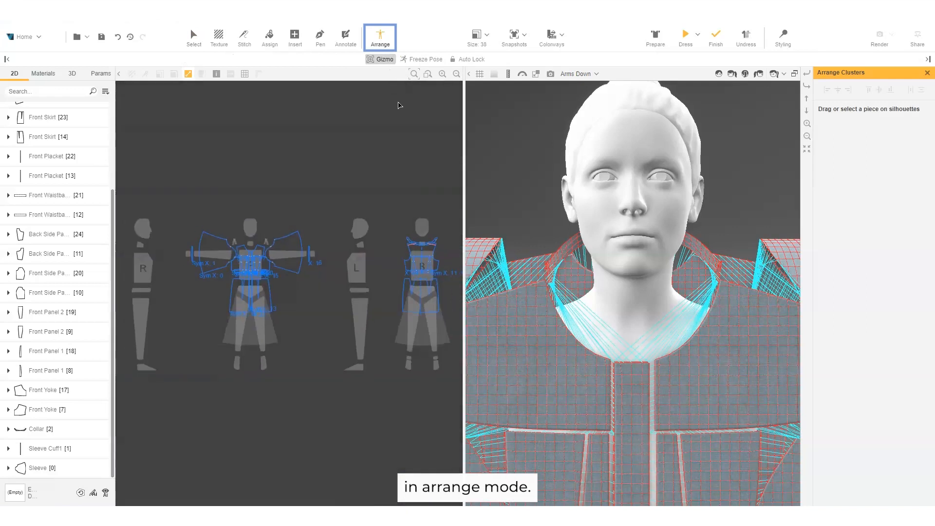
click(440, 244)
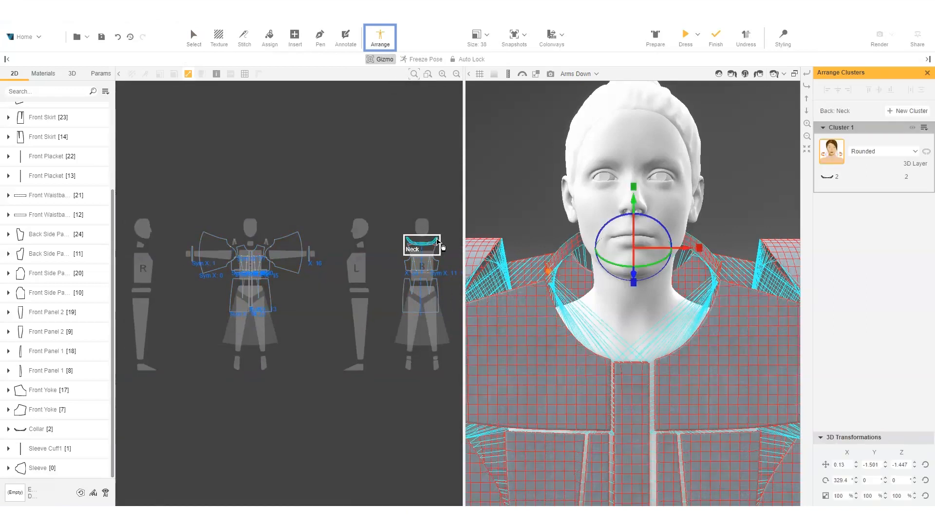
click(927, 153)
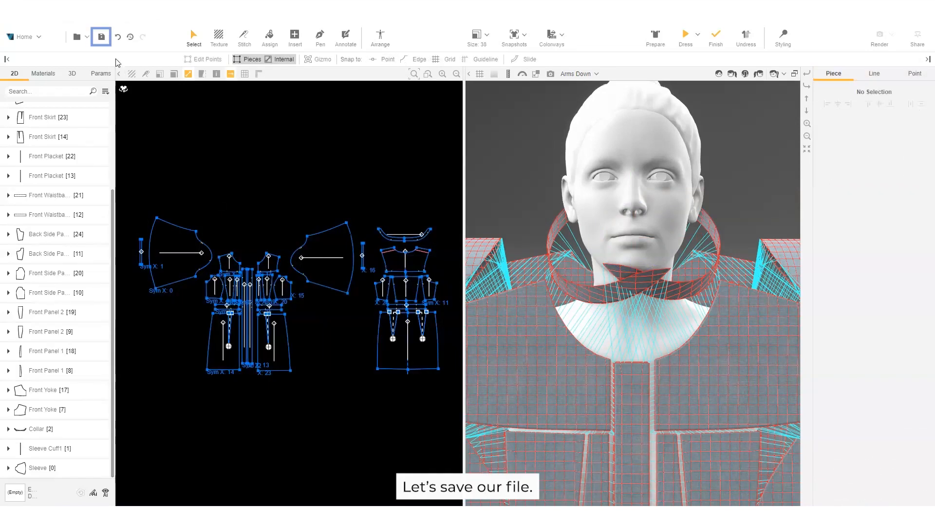
click(101, 38)
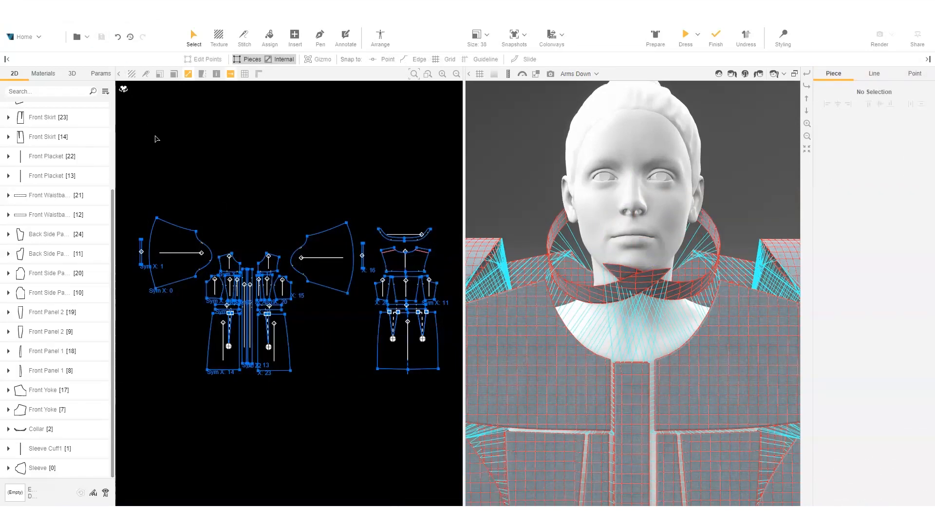